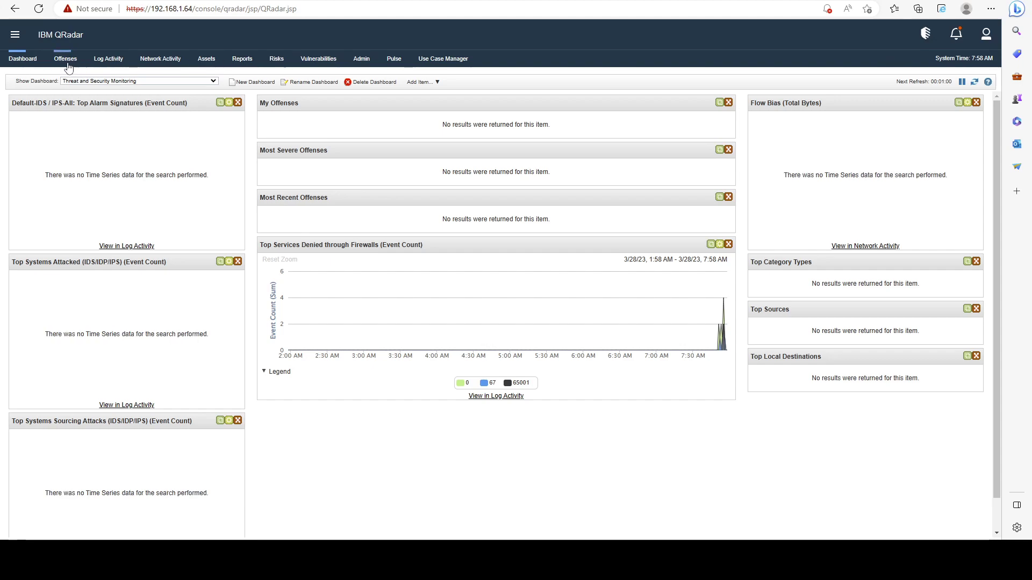
Step: Go to the Offenses tab to see the All Offenses list
{"action": "left_click", "coordinate": [66, 59]}
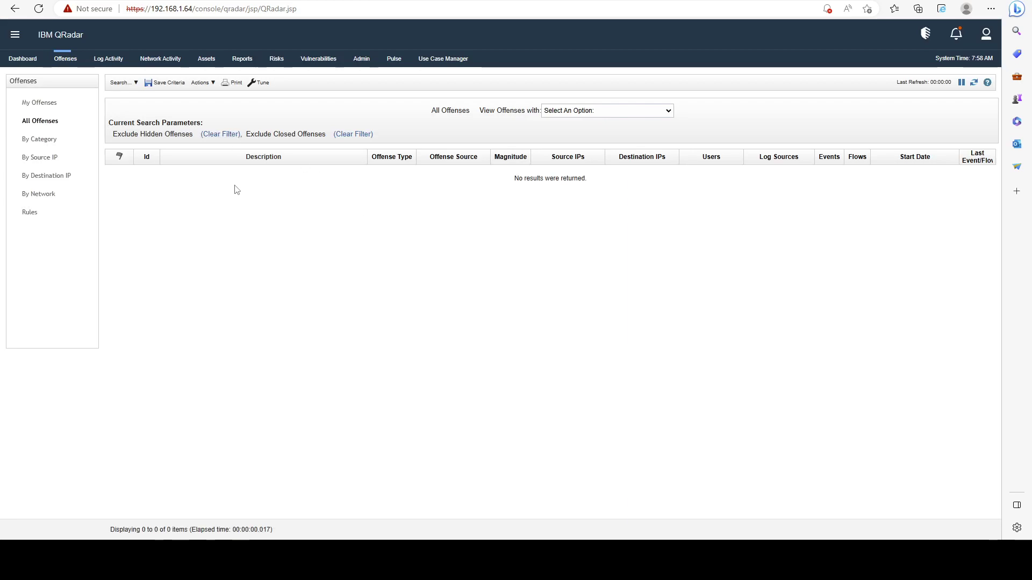
Step: Check the empty All Offenses results, then switch to the Log Activity events page
{"action": "triple_click", "coordinate": [578, 178]}
{"action": "left_click", "coordinate": [487, 210]}
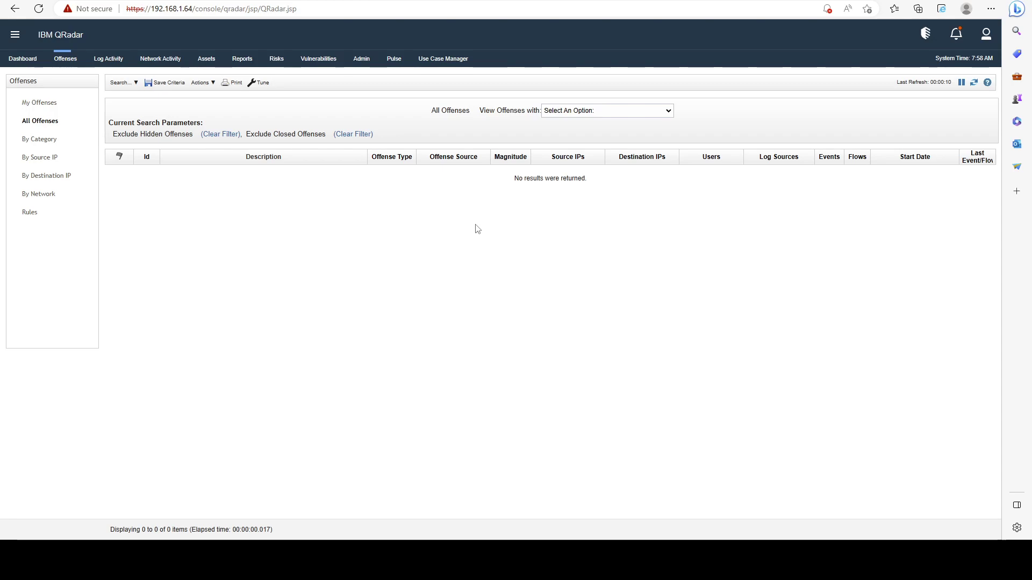
{"action": "left_click", "coordinate": [109, 59]}
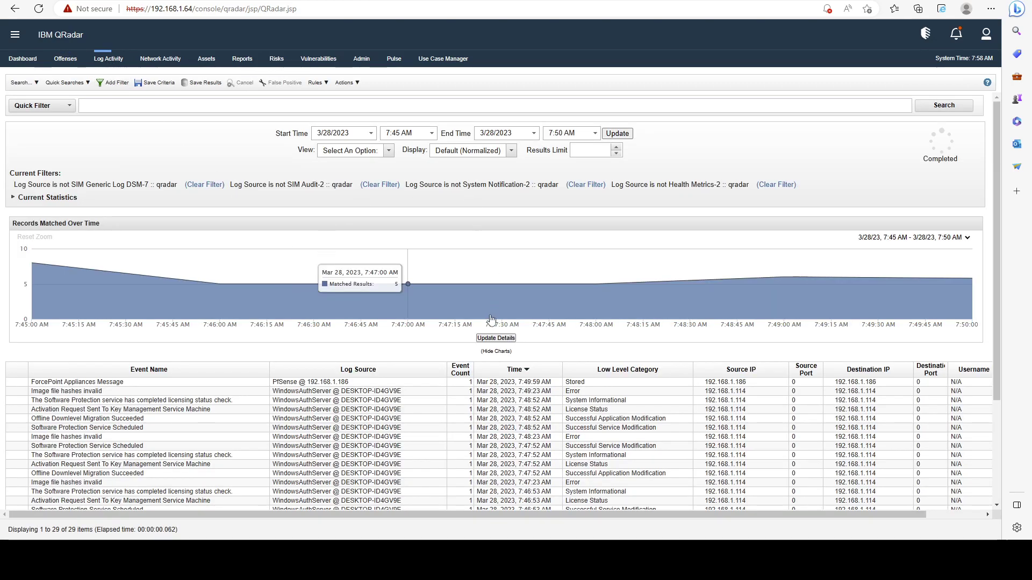
Step: Scroll through the 29 logged events and try Add Filter, cancelling it
{"action": "scroll", "coordinate": [458, 361], "scroll_direction": "down", "scroll_amount": 3}
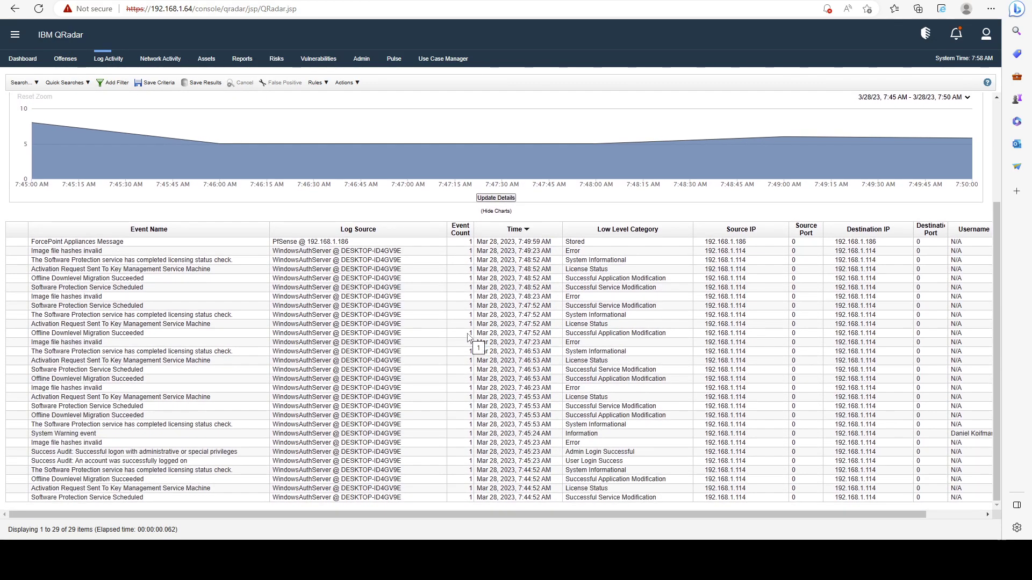
{"action": "scroll", "coordinate": [467, 337], "scroll_direction": "up", "scroll_amount": 3}
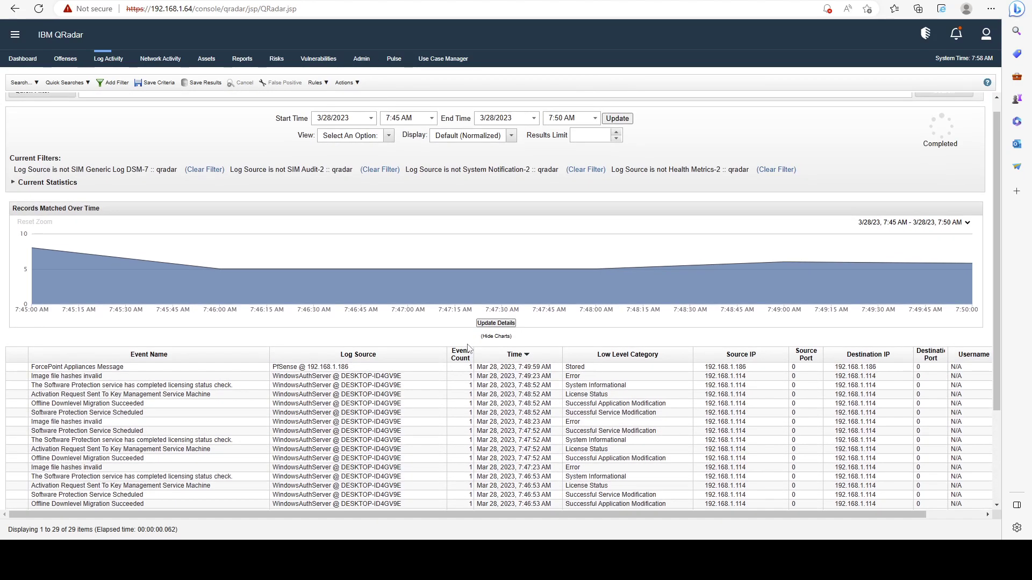
{"action": "scroll", "coordinate": [467, 349], "scroll_direction": "down", "scroll_amount": 3}
{"action": "scroll", "coordinate": [468, 348], "scroll_direction": "down", "scroll_amount": 1}
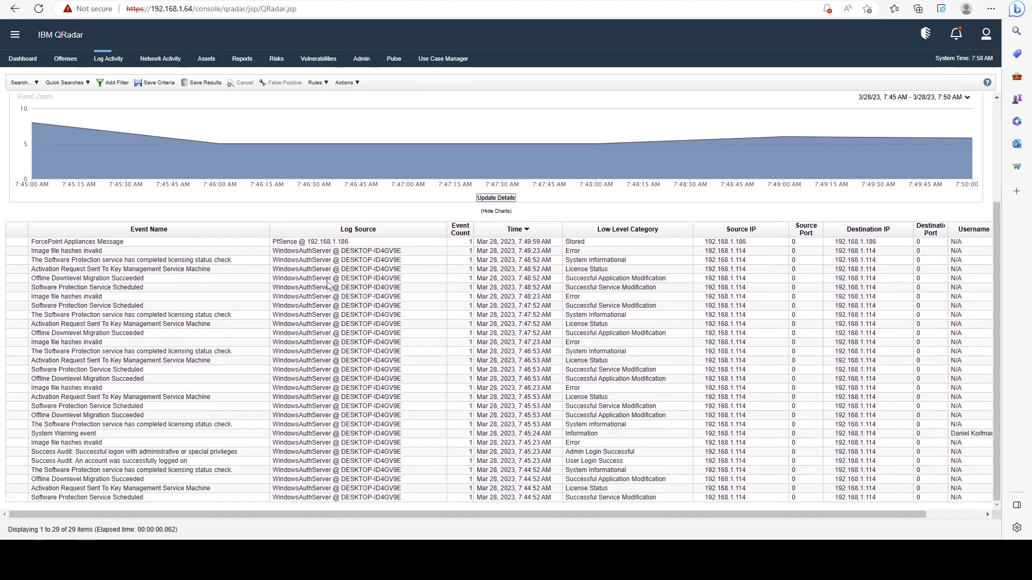
{"action": "scroll", "coordinate": [384, 301], "scroll_direction": "up", "scroll_amount": 3}
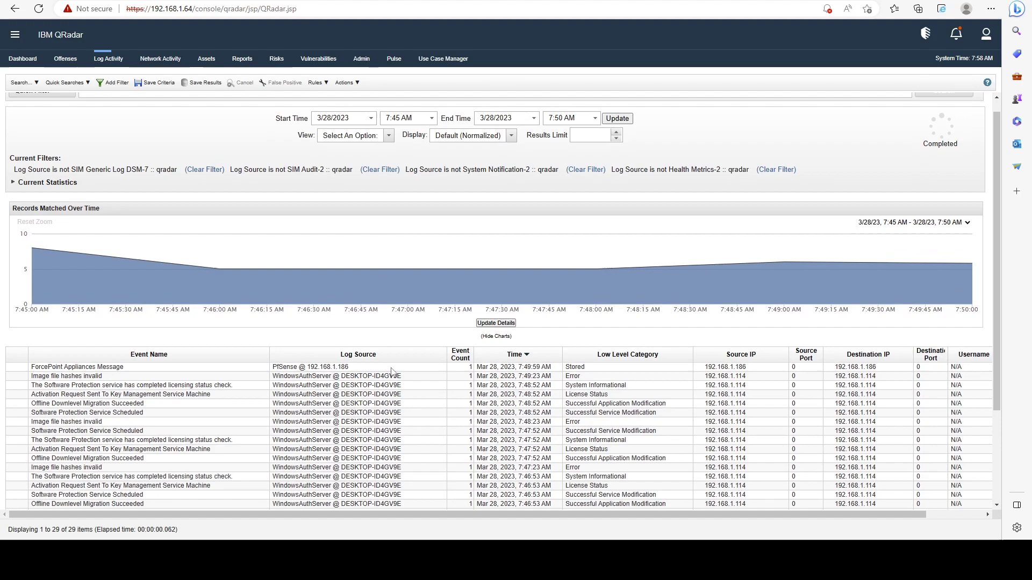
{"action": "scroll", "coordinate": [124, 129], "scroll_direction": "up", "scroll_amount": 1}
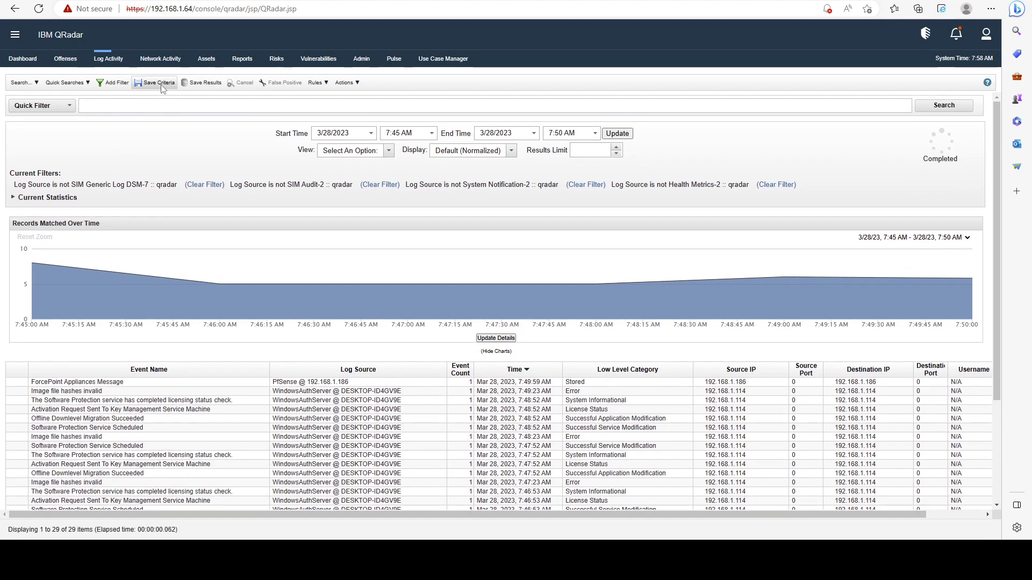
{"action": "left_click", "coordinate": [113, 83]}
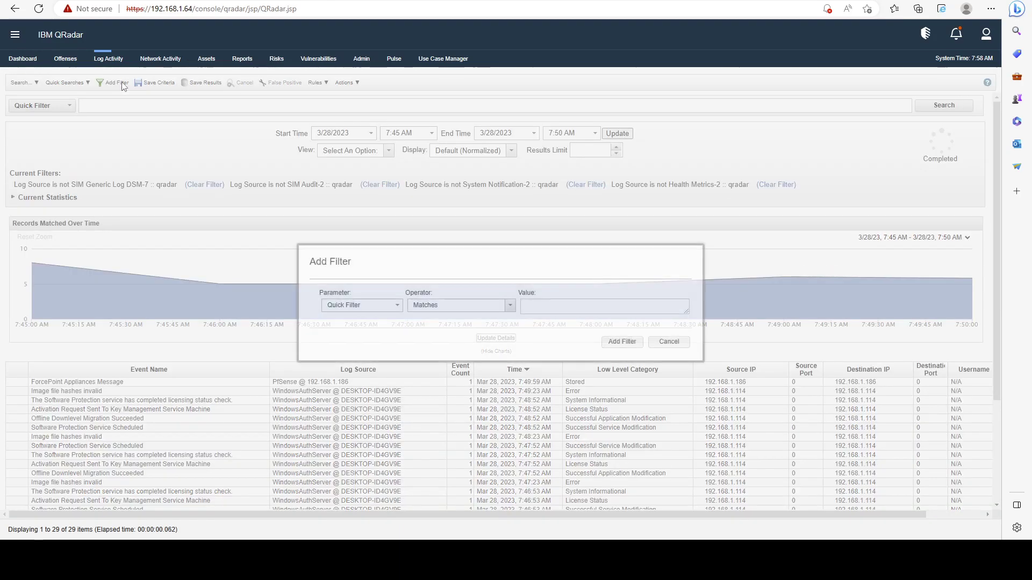
{"action": "left_click", "coordinate": [670, 342]}
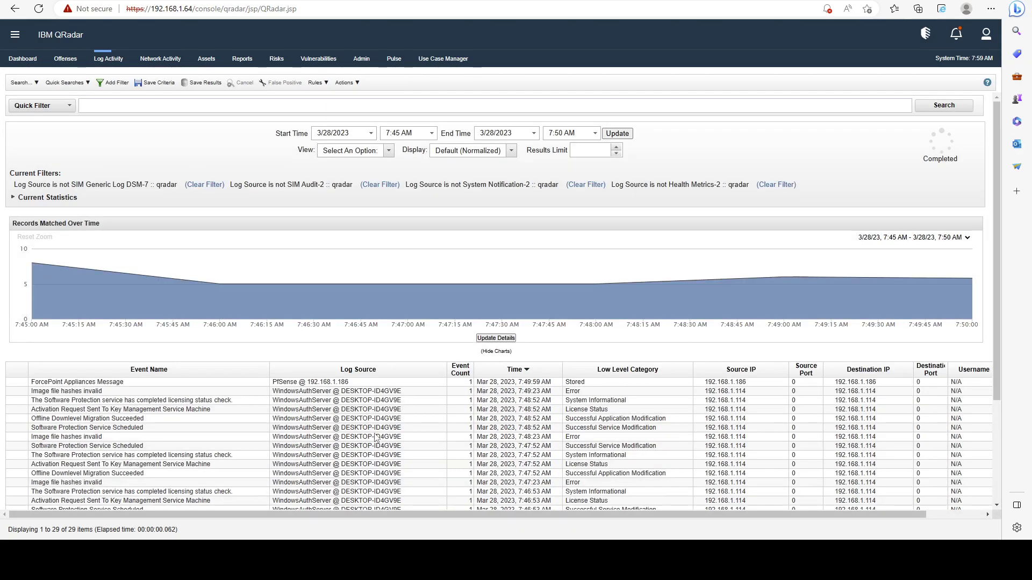
{"action": "scroll", "coordinate": [377, 438], "scroll_direction": "down", "scroll_amount": 3}
{"action": "scroll", "coordinate": [376, 438], "scroll_direction": "up", "scroll_amount": 3}
{"action": "left_click", "coordinate": [168, 60]}
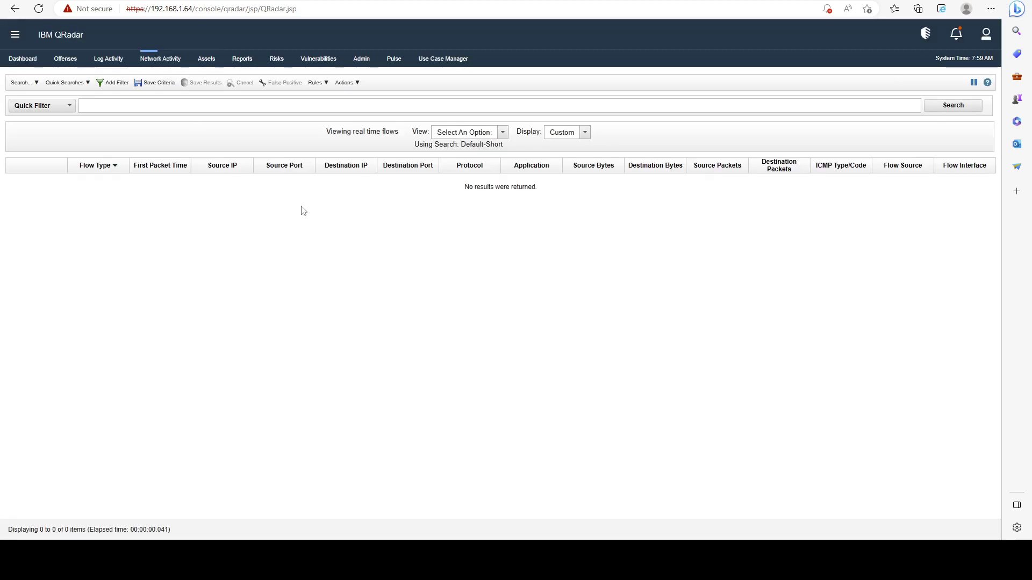
{"action": "left_click_drag", "start_coordinate": [566, 188], "coordinate": [463, 188]}
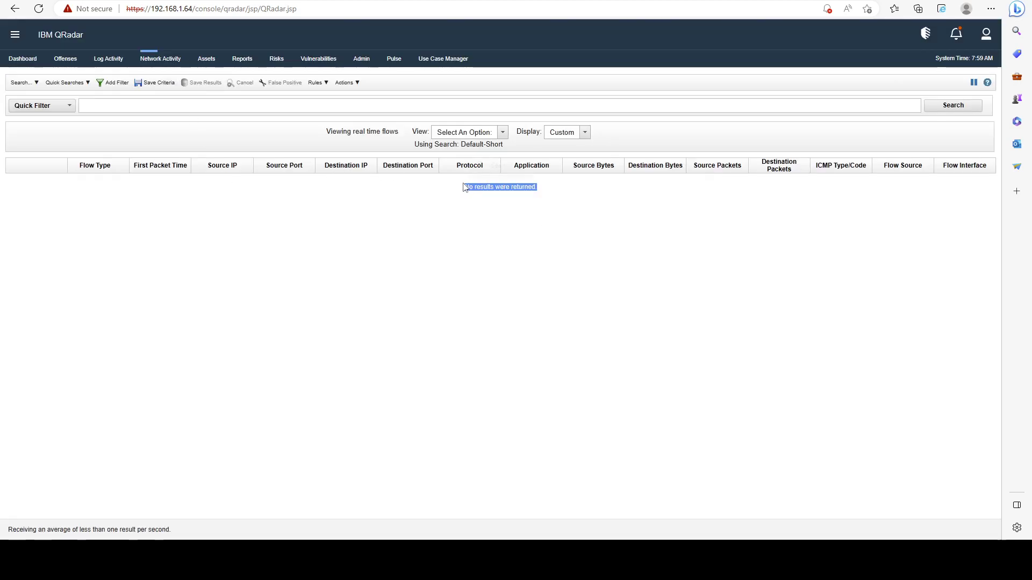
{"action": "left_click", "coordinate": [446, 220]}
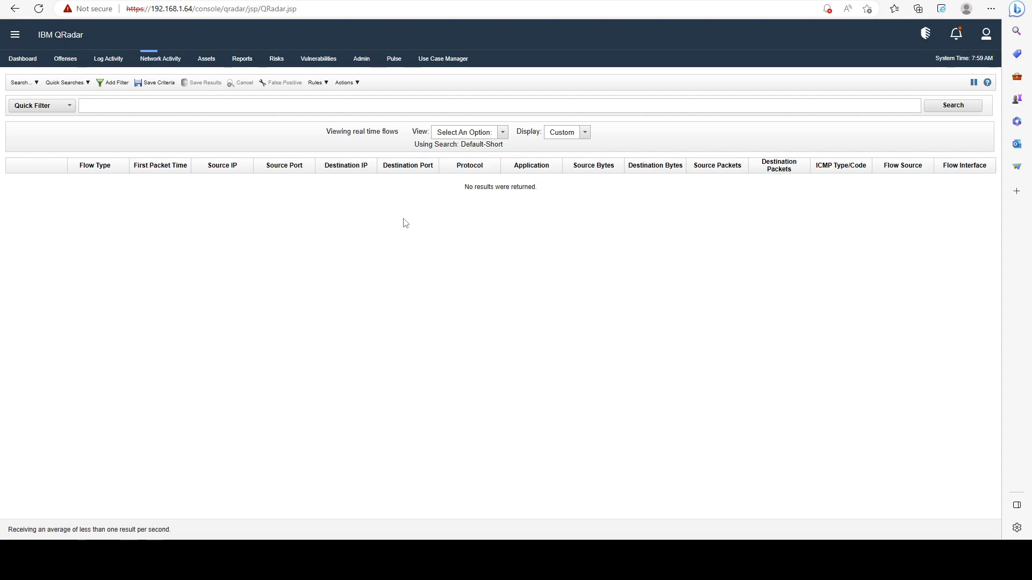
Step: Switch to the Assets tab and highlight its no-results message
{"action": "left_click", "coordinate": [210, 65]}
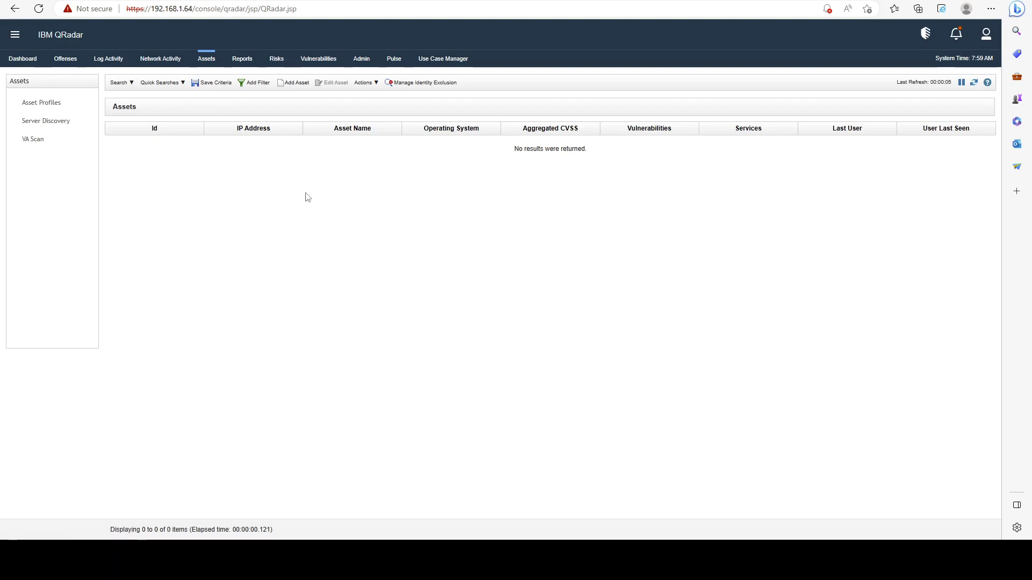
{"action": "left_click_drag", "start_coordinate": [511, 150], "coordinate": [589, 154]}
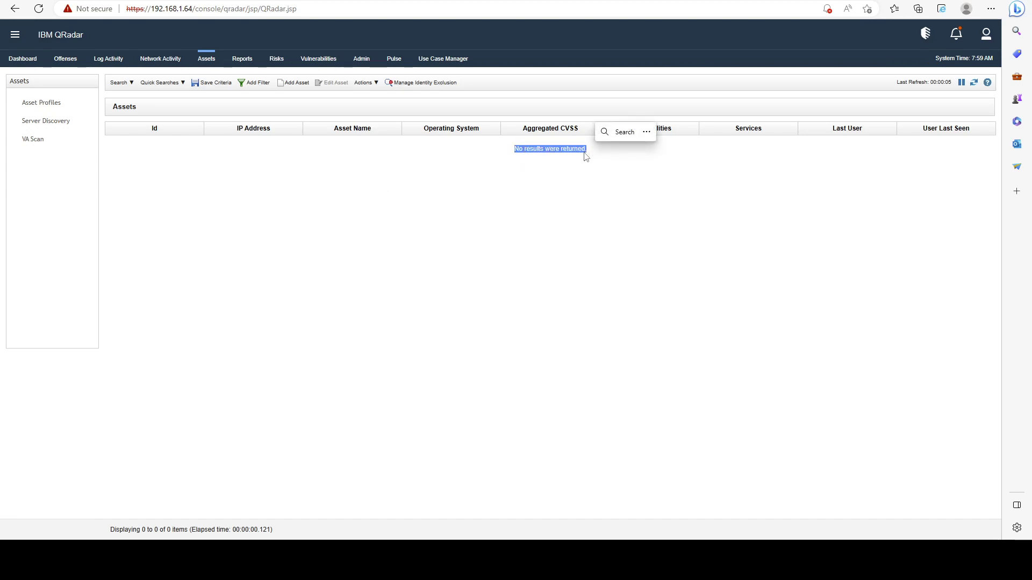
{"action": "left_click", "coordinate": [467, 165]}
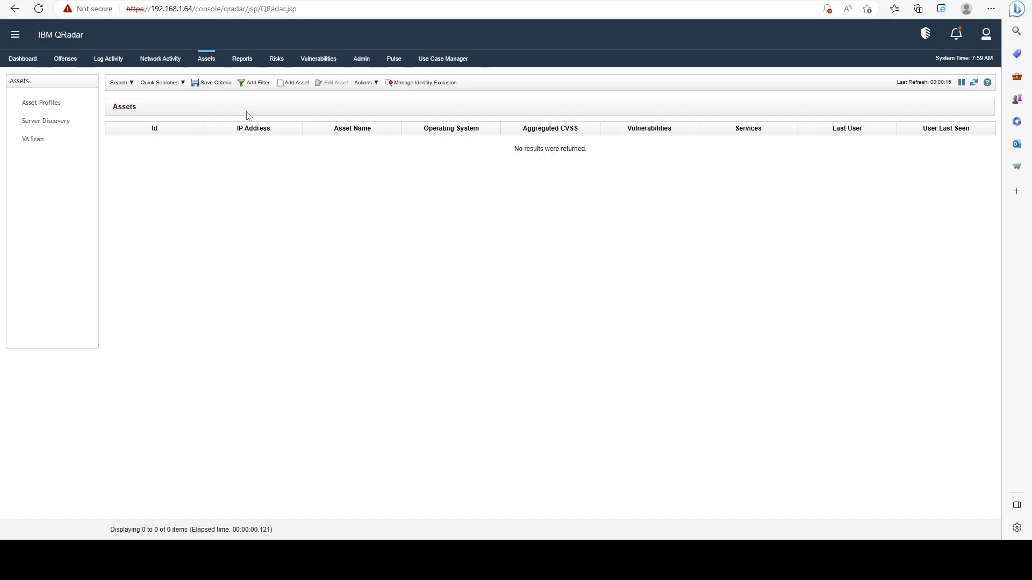
{"action": "left_click_drag", "start_coordinate": [613, 161], "coordinate": [491, 151]}
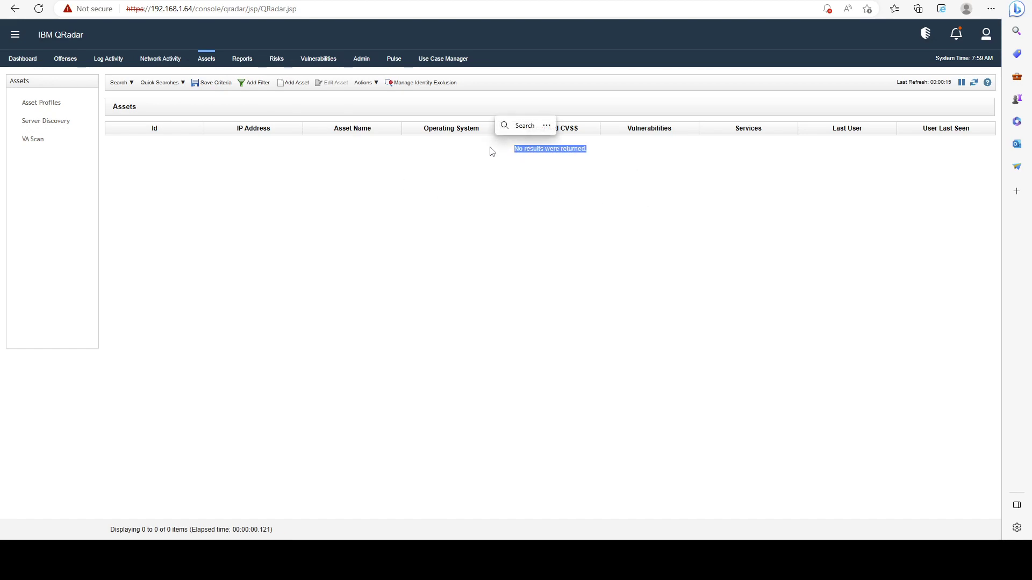
{"action": "left_click", "coordinate": [514, 174]}
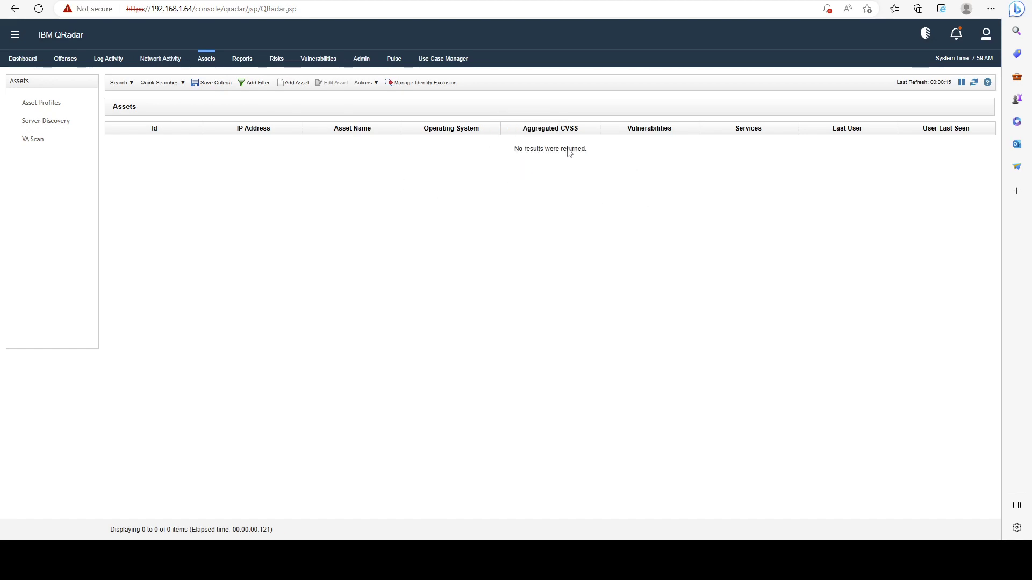
Step: Open Reports and select the Weekly Firewall Deny Activity report among the 28 listed
{"action": "left_click", "coordinate": [243, 61]}
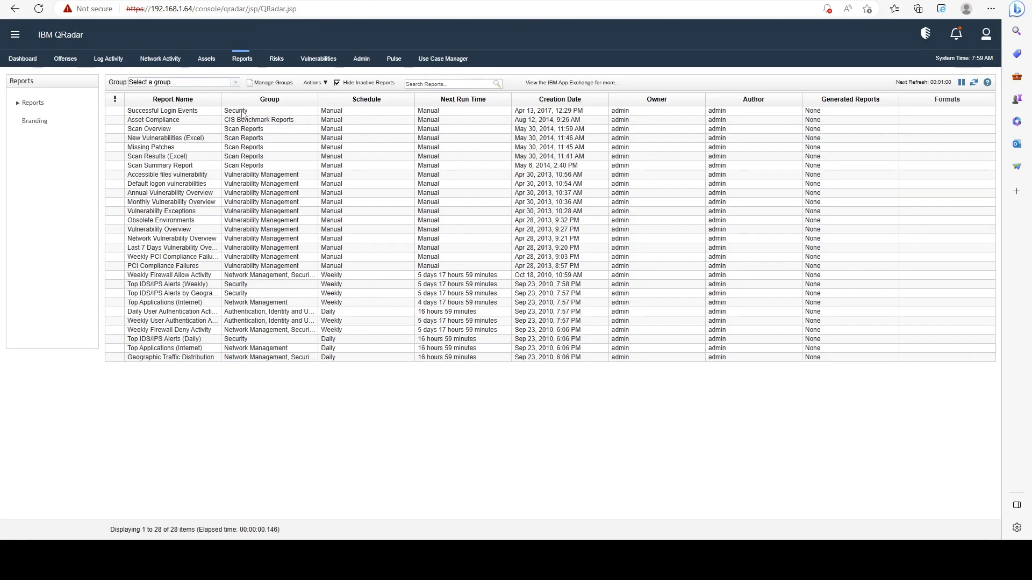
{"action": "left_click_drag", "start_coordinate": [221, 100], "coordinate": [266, 378]}
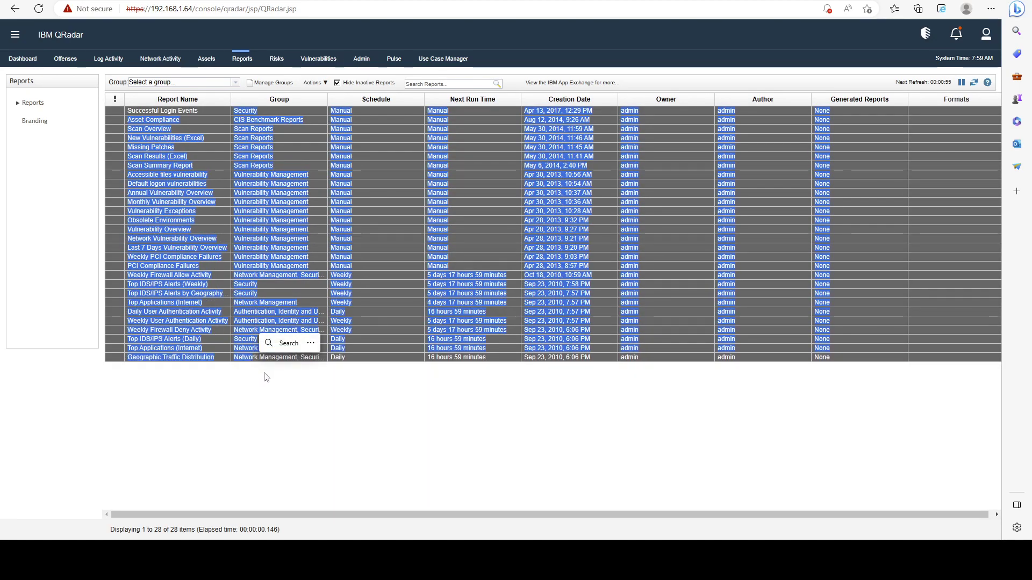
{"action": "left_click", "coordinate": [274, 376]}
{"action": "left_click", "coordinate": [275, 329]}
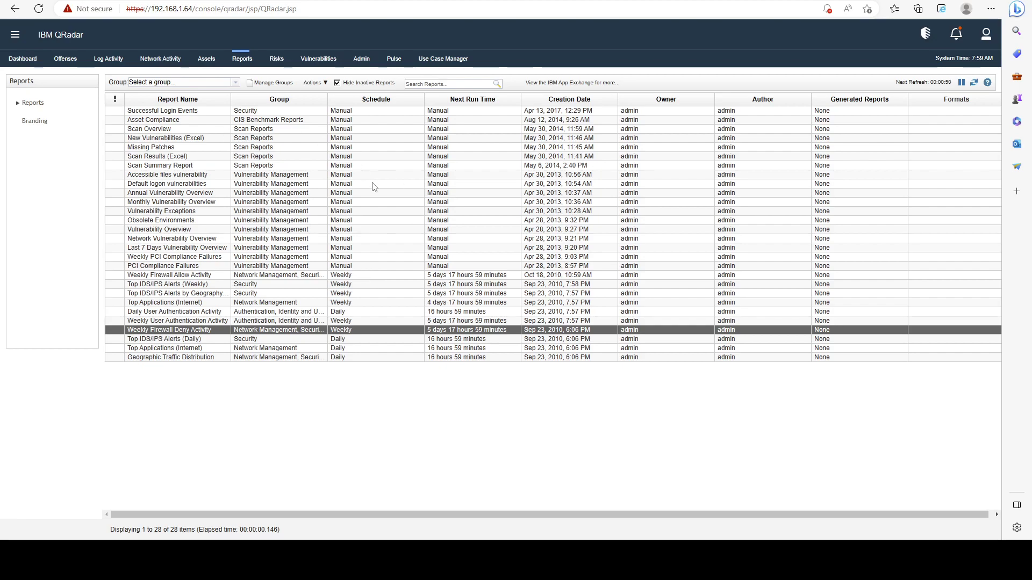
Step: Read the Risks page's Risk Manager appliance notice, then switch to Vulnerabilities
{"action": "left_click", "coordinate": [282, 61]}
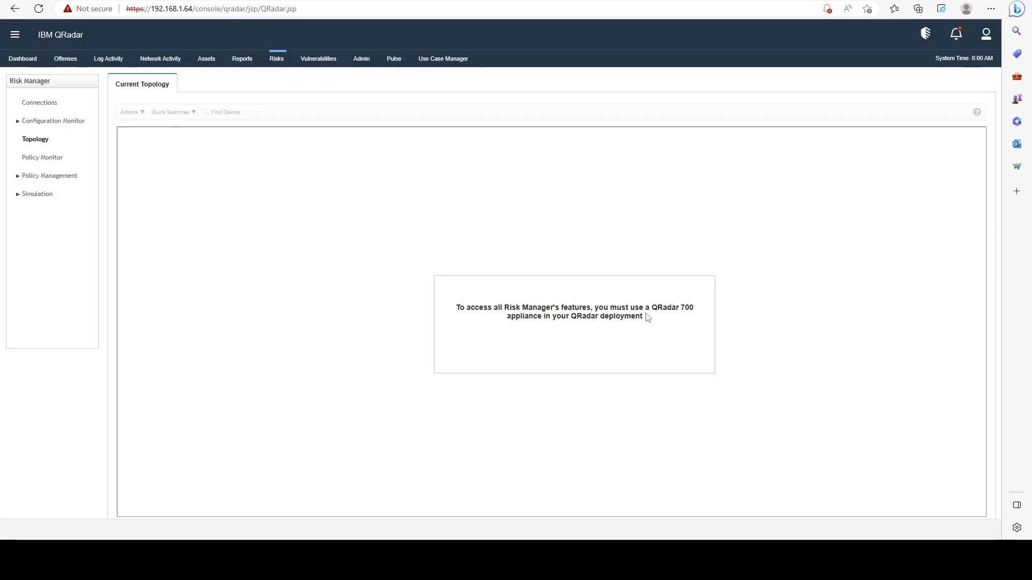
{"action": "left_click_drag", "start_coordinate": [646, 317], "coordinate": [458, 303]}
{"action": "left_click", "coordinate": [467, 291]}
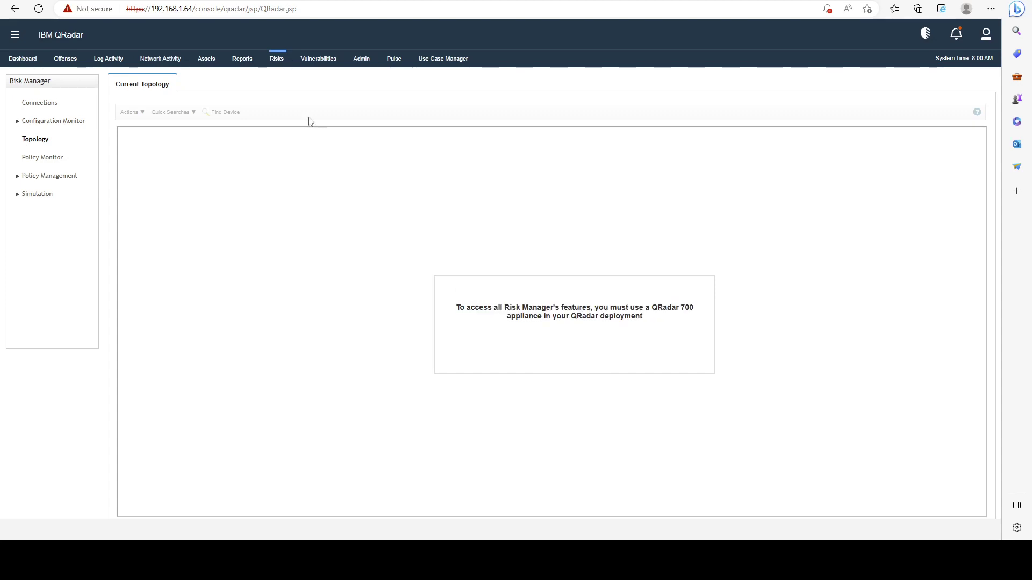
{"action": "left_click", "coordinate": [323, 62]}
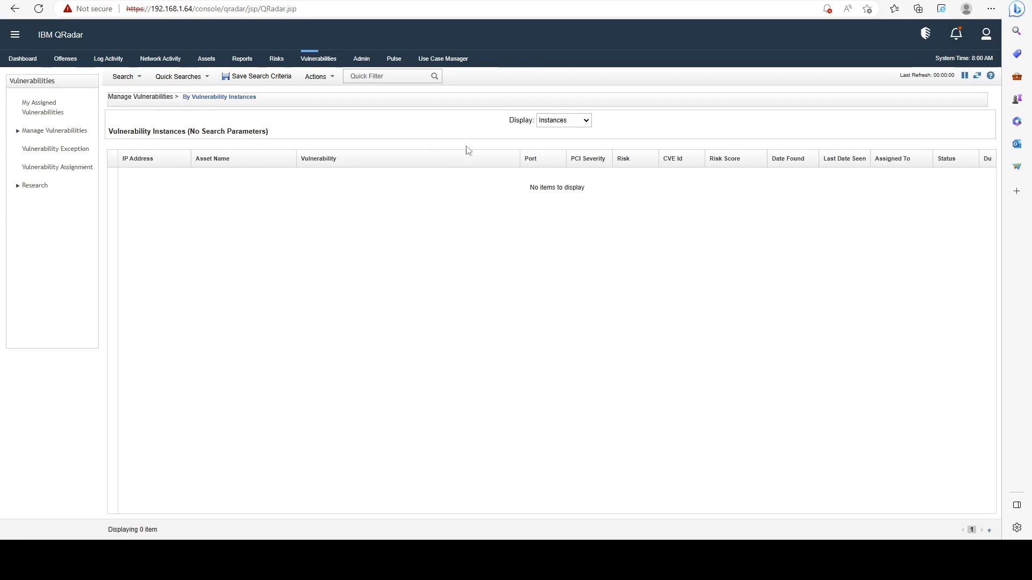
{"action": "left_click", "coordinate": [361, 59]}
{"action": "scroll", "coordinate": [569, 159], "scroll_direction": "up", "scroll_amount": 6}
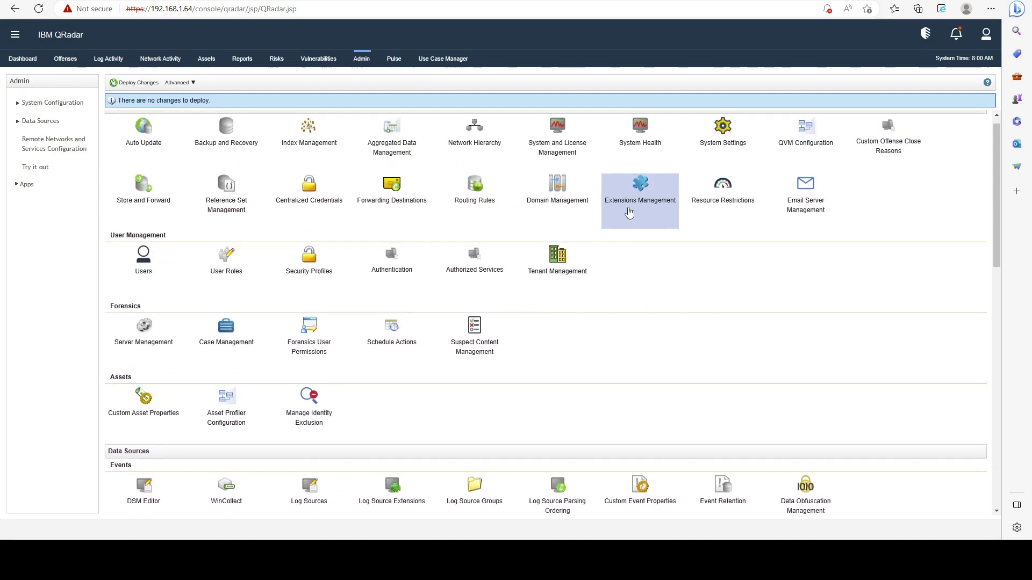
{"action": "scroll", "coordinate": [997, 194], "scroll_direction": "down", "scroll_amount": 1}
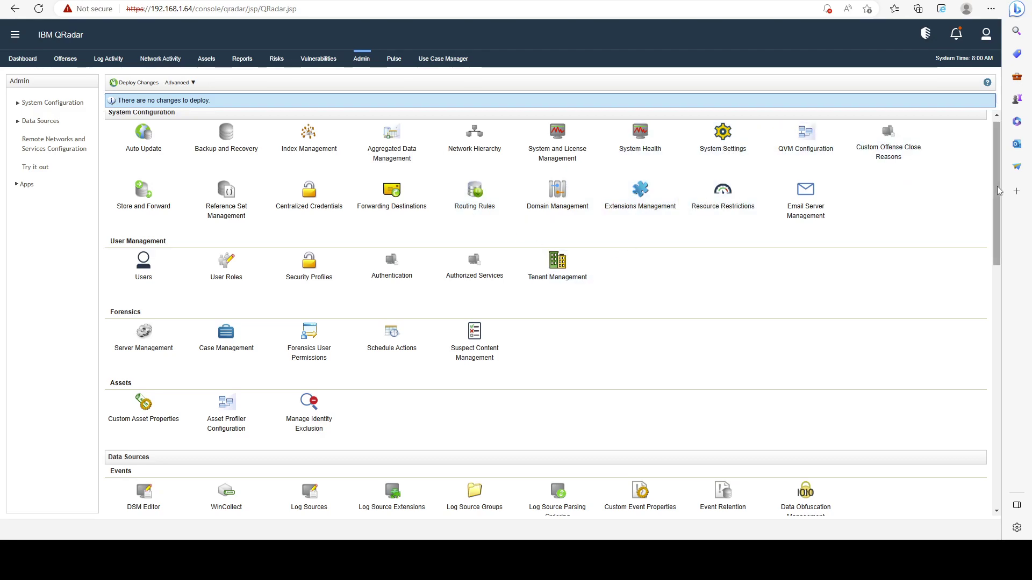
{"action": "scroll", "coordinate": [417, 293], "scroll_direction": "down", "scroll_amount": 6}
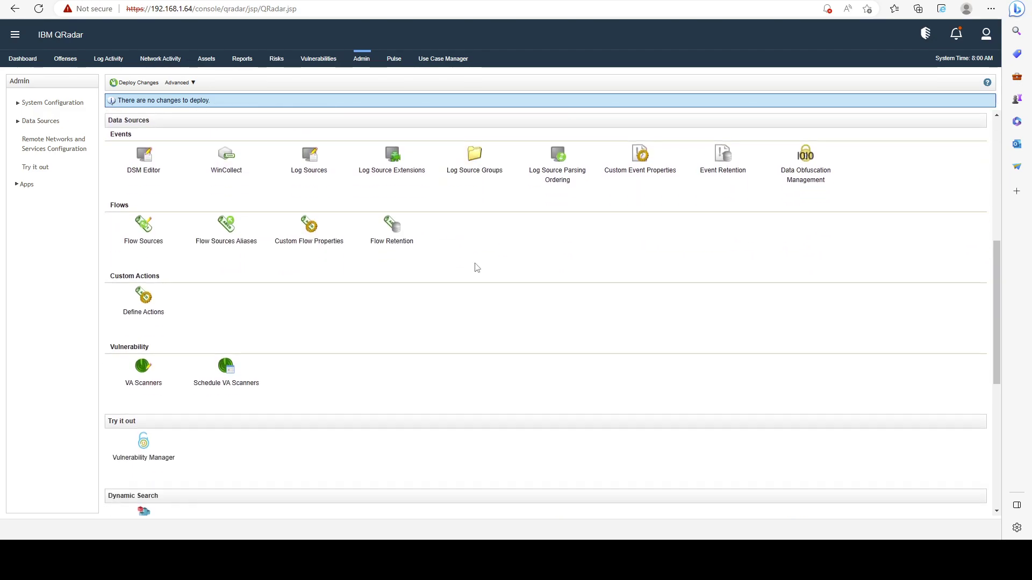
{"action": "scroll", "coordinate": [477, 267], "scroll_direction": "down", "scroll_amount": 1}
{"action": "scroll", "coordinate": [375, 237], "scroll_direction": "down", "scroll_amount": 2}
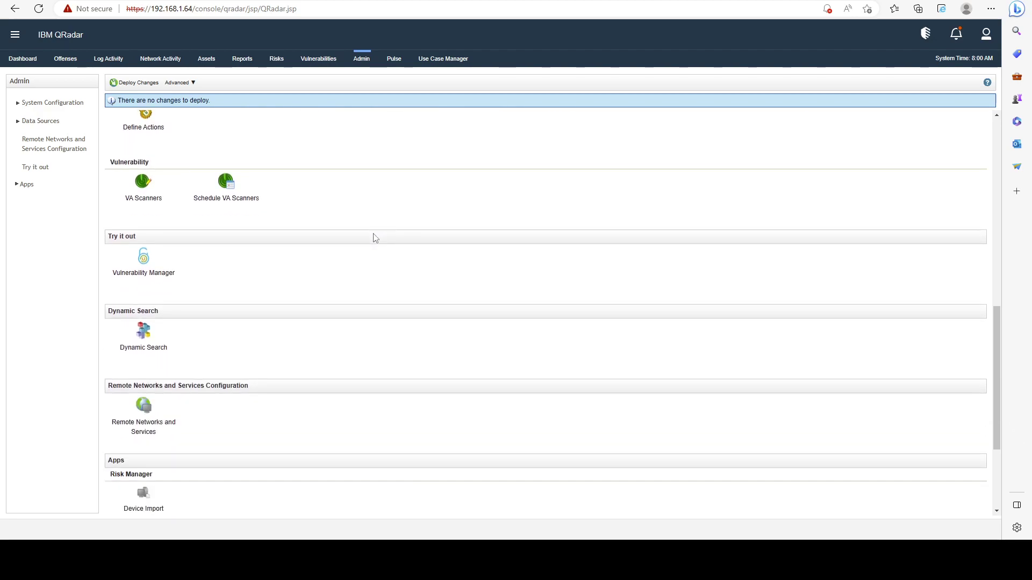
{"action": "scroll", "coordinate": [376, 237], "scroll_direction": "down", "scroll_amount": 2}
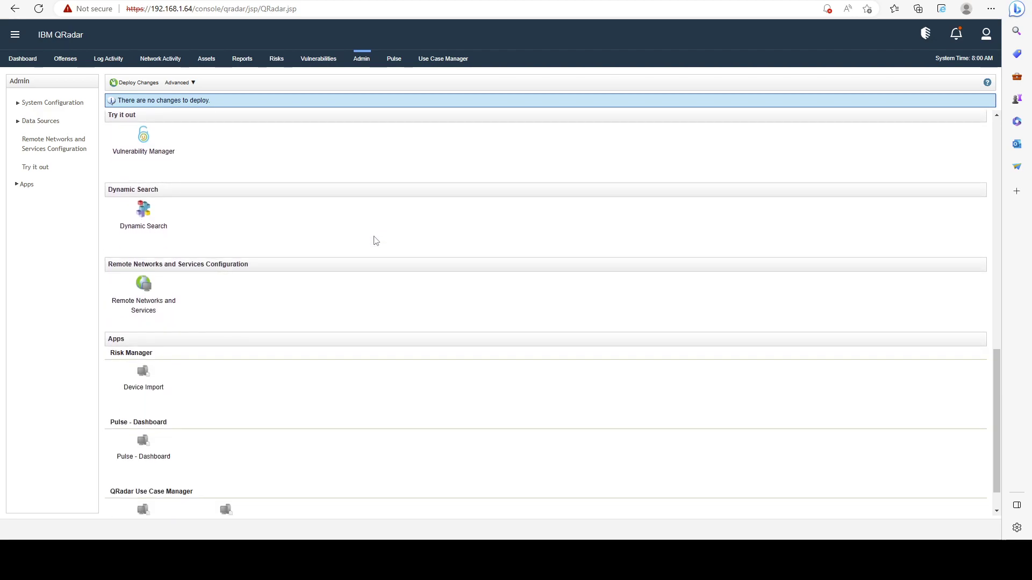
{"action": "scroll", "coordinate": [454, 221], "scroll_direction": "down", "scroll_amount": 1}
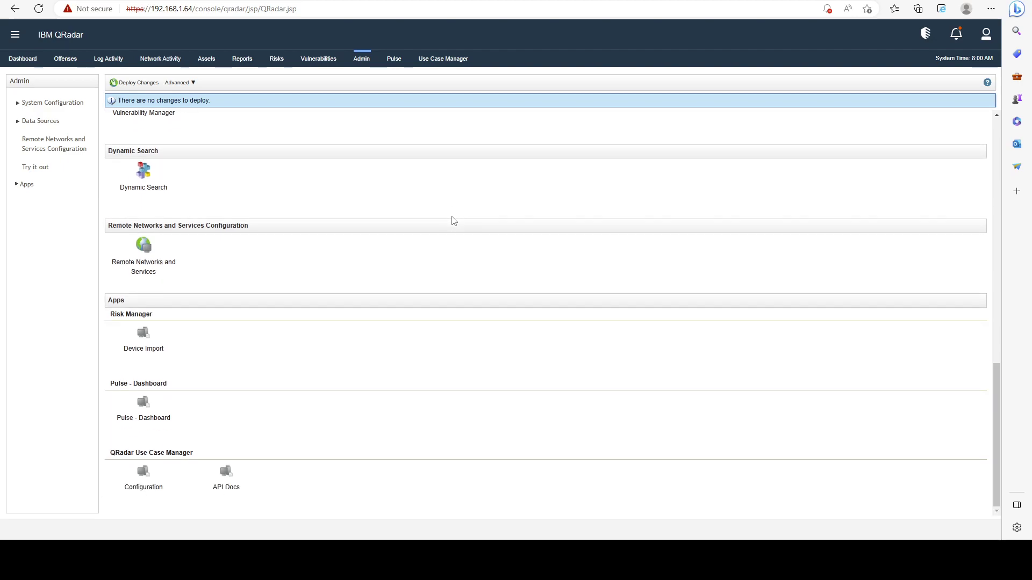
{"action": "scroll", "coordinate": [454, 221], "scroll_direction": "up", "scroll_amount": 11}
{"action": "scroll", "coordinate": [175, 208], "scroll_direction": "up", "scroll_amount": 2}
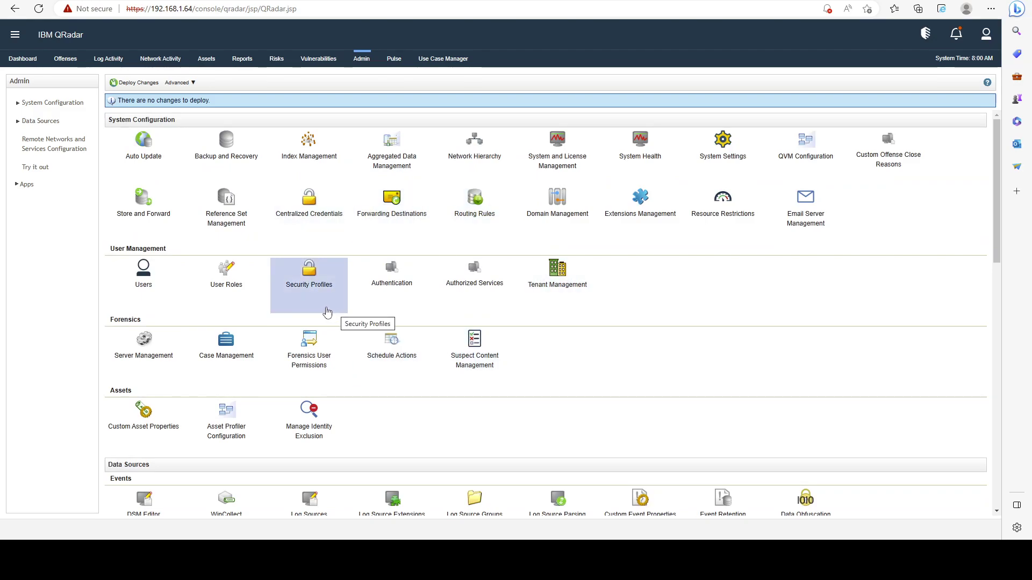
Step: Check the Pulse dashboard's 'No data was returned' message, then go to Use Case Manager
{"action": "left_click", "coordinate": [397, 59]}
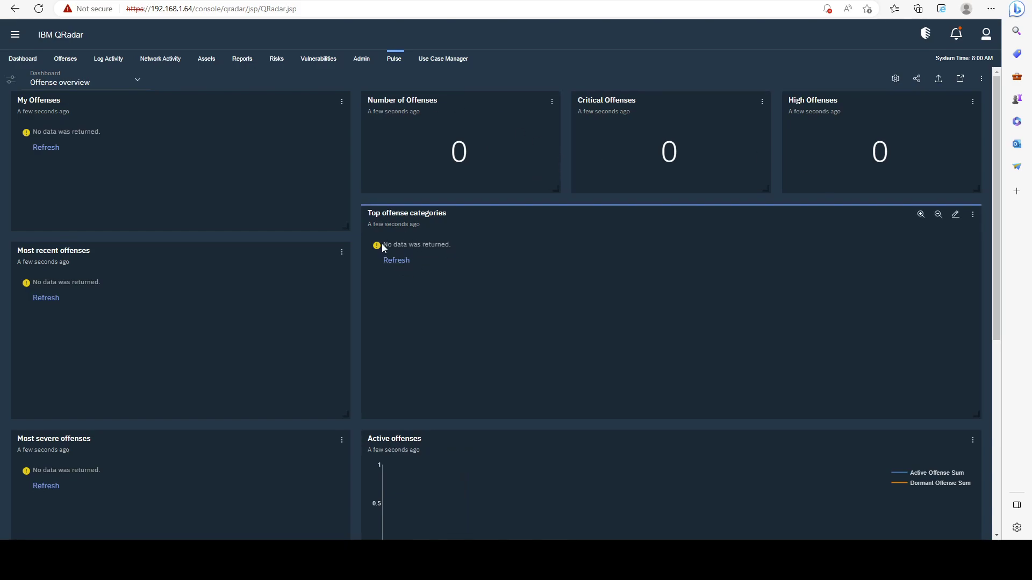
{"action": "left_click_drag", "start_coordinate": [383, 247], "coordinate": [463, 246]}
{"action": "left_click", "coordinate": [488, 285]}
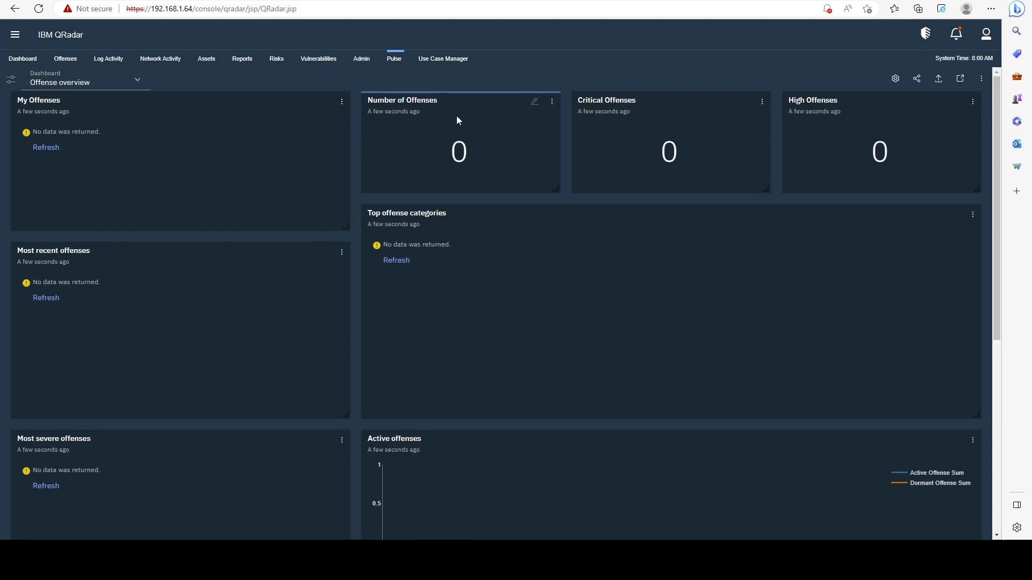
{"action": "left_click", "coordinate": [444, 61]}
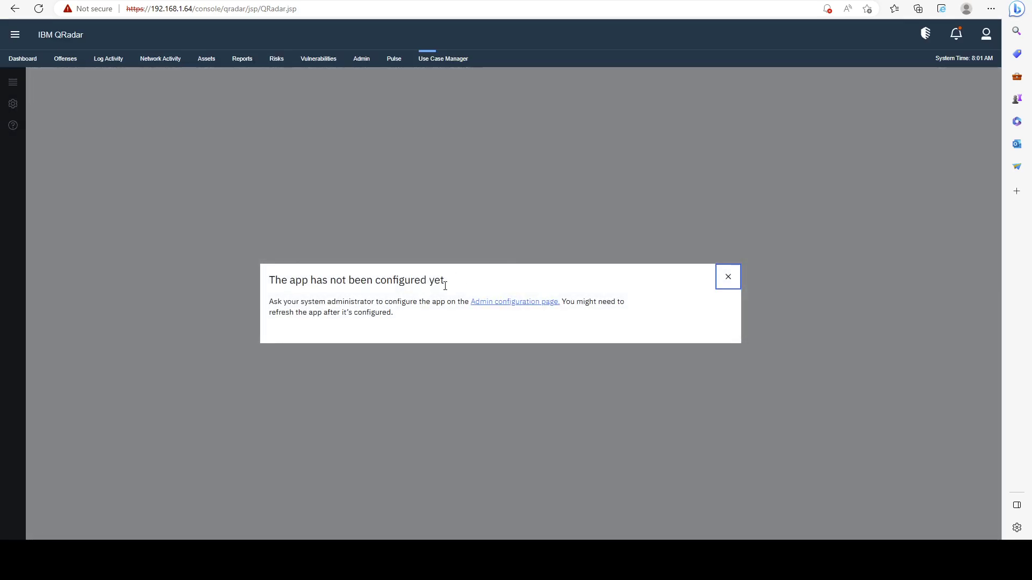
{"action": "left_click_drag", "start_coordinate": [445, 286], "coordinate": [271, 281]}
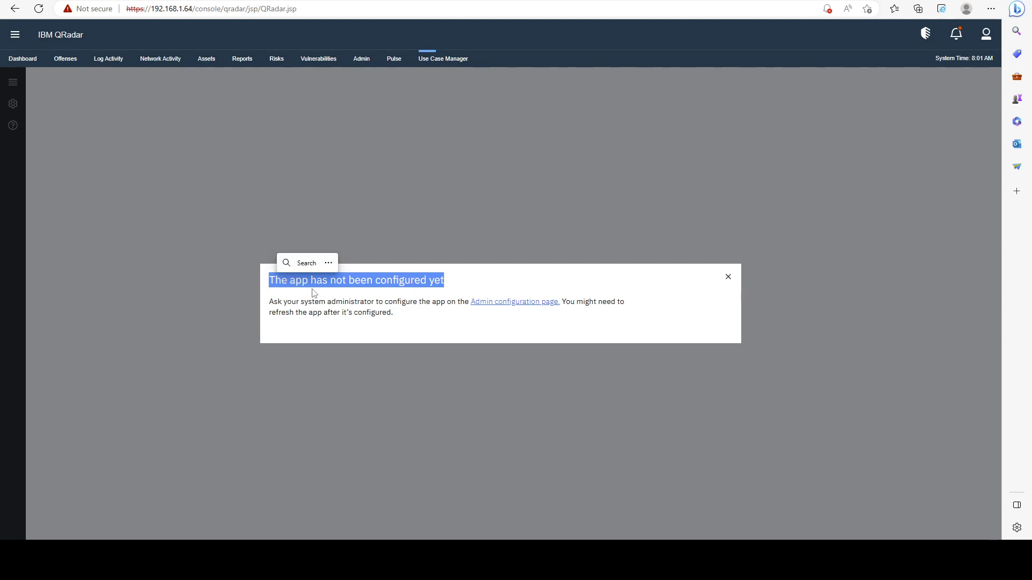
{"action": "left_click", "coordinate": [331, 281]}
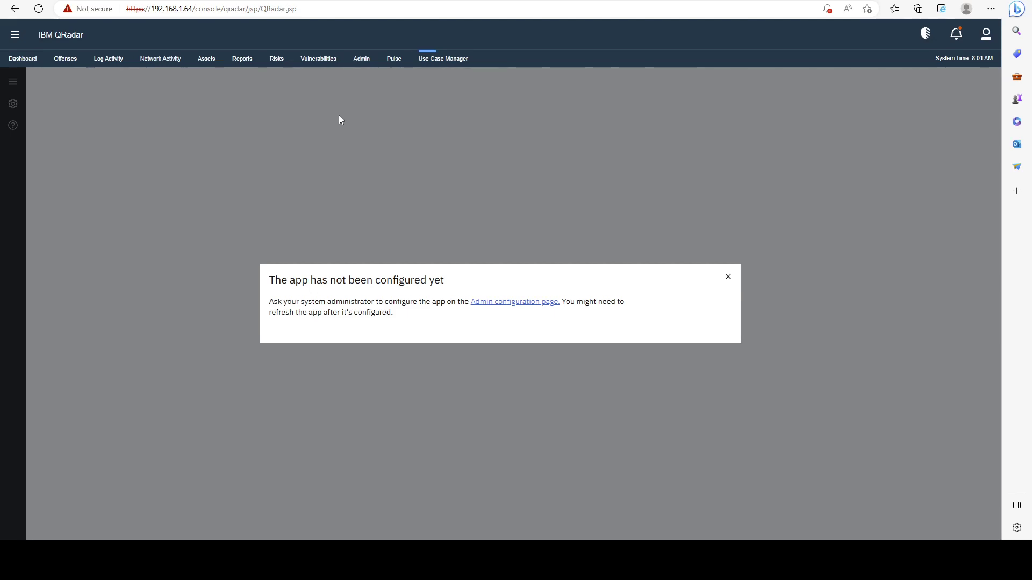
Step: Open the Offenses Rules list from the left menu
{"action": "left_click", "coordinate": [73, 62]}
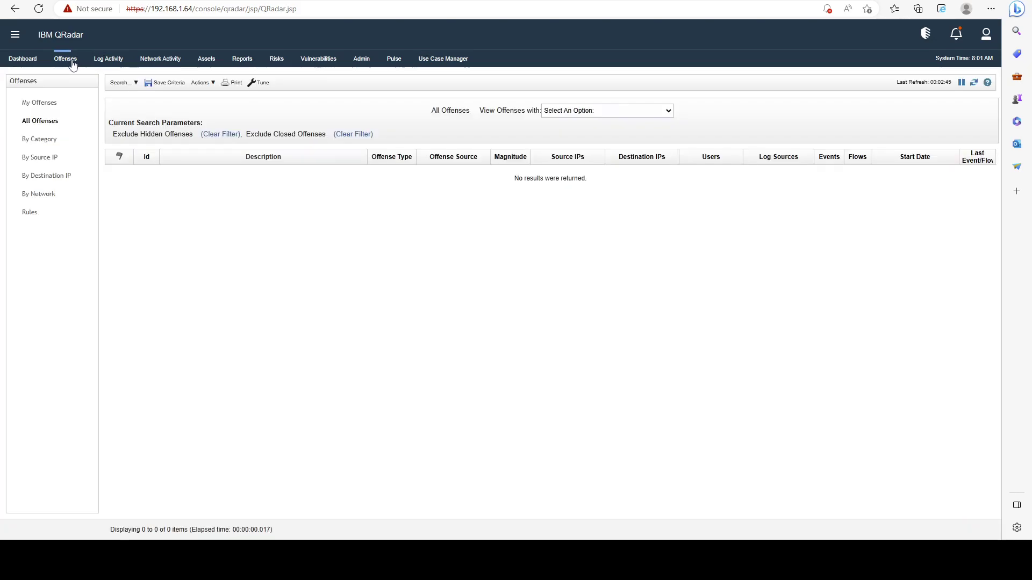
{"action": "double_click", "coordinate": [30, 214]}
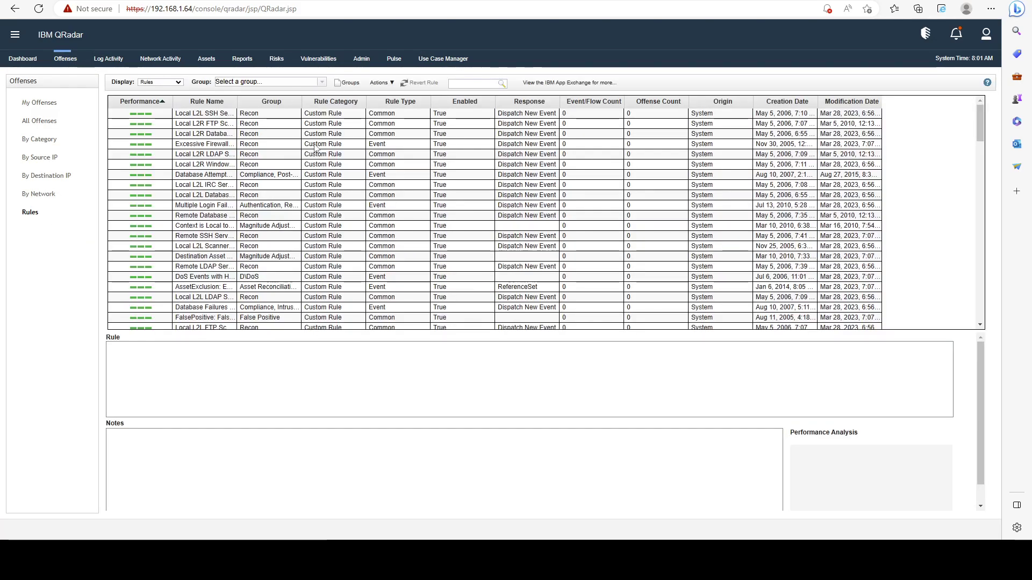
{"action": "mouse_move", "coordinate": [977, 130]}
{"action": "left_mouse_down"}
{"action": "mouse_move", "coordinate": [977, 162]}
{"action": "mouse_move", "coordinate": [977, 127]}
{"action": "left_mouse_up"}
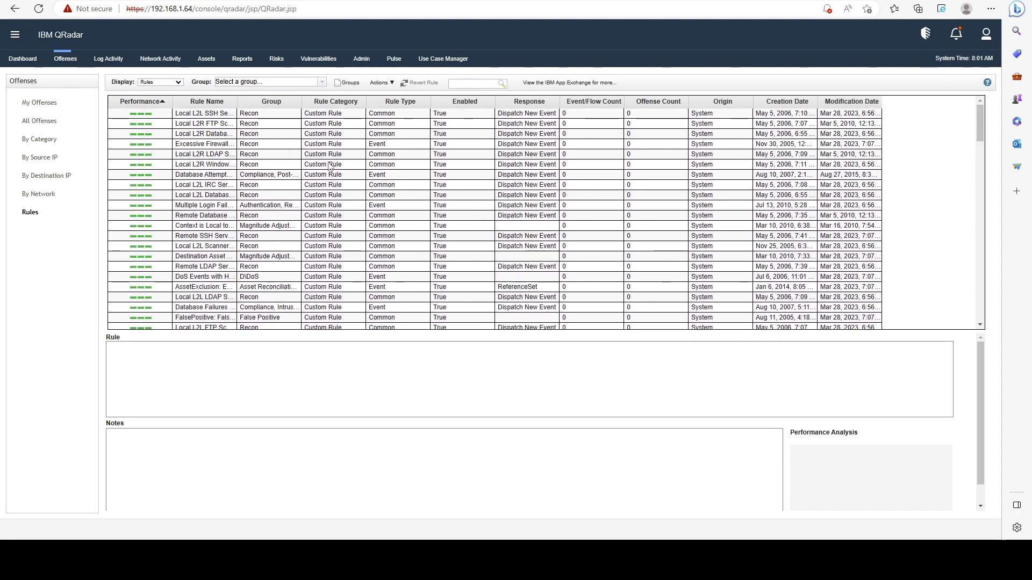
Step: Widen the Rule Name column and view the SSH, LDAP and IRC Server Scanner rule details
{"action": "left_click", "coordinate": [239, 112]}
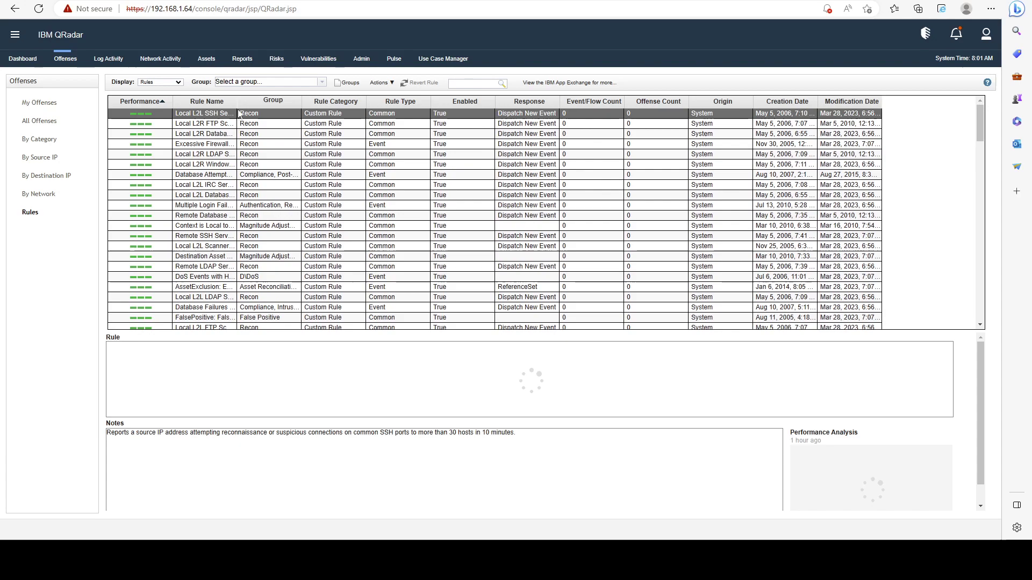
{"action": "left_click_drag", "start_coordinate": [238, 106], "coordinate": [296, 106]}
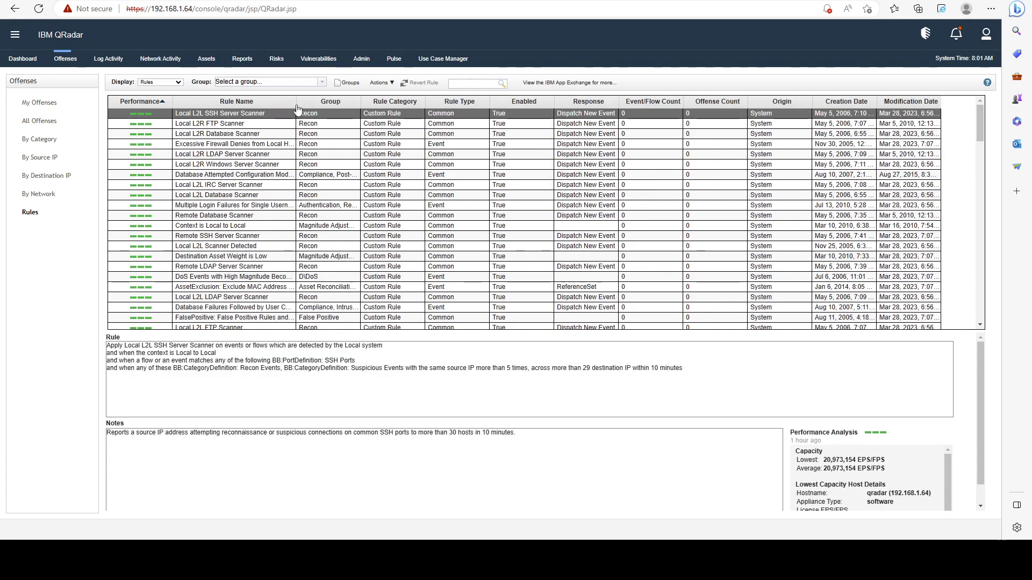
{"action": "left_click", "coordinate": [270, 155]}
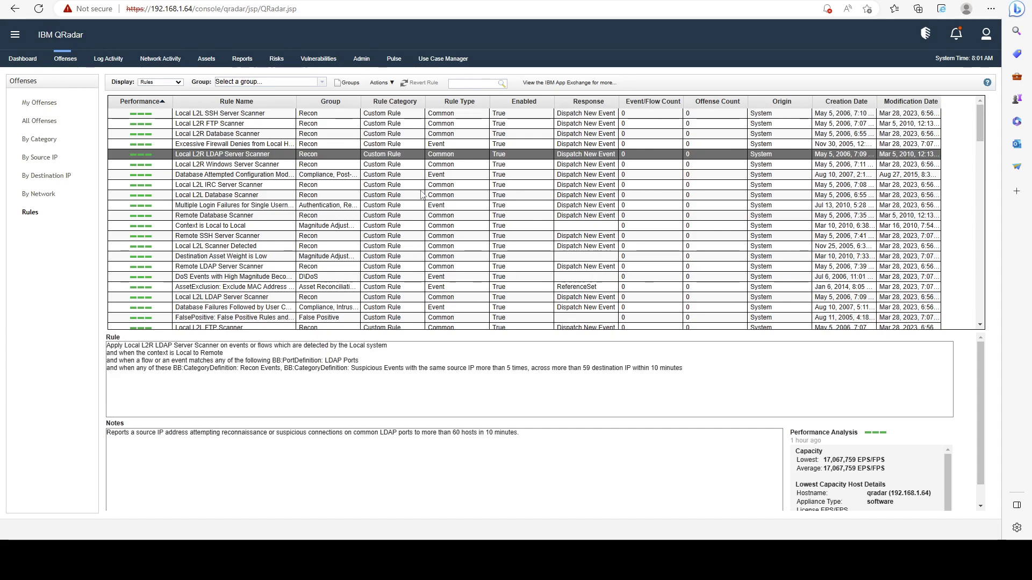
{"action": "left_click", "coordinate": [574, 184]}
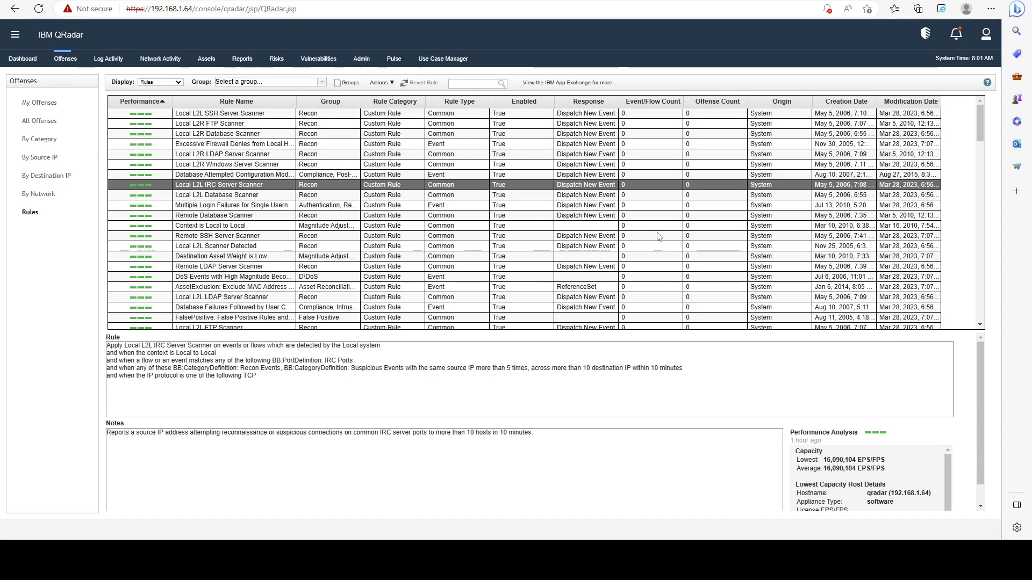
{"action": "scroll", "coordinate": [637, 200], "scroll_direction": "down", "scroll_amount": 5}
{"action": "scroll", "coordinate": [637, 200], "scroll_direction": "up", "scroll_amount": 5}
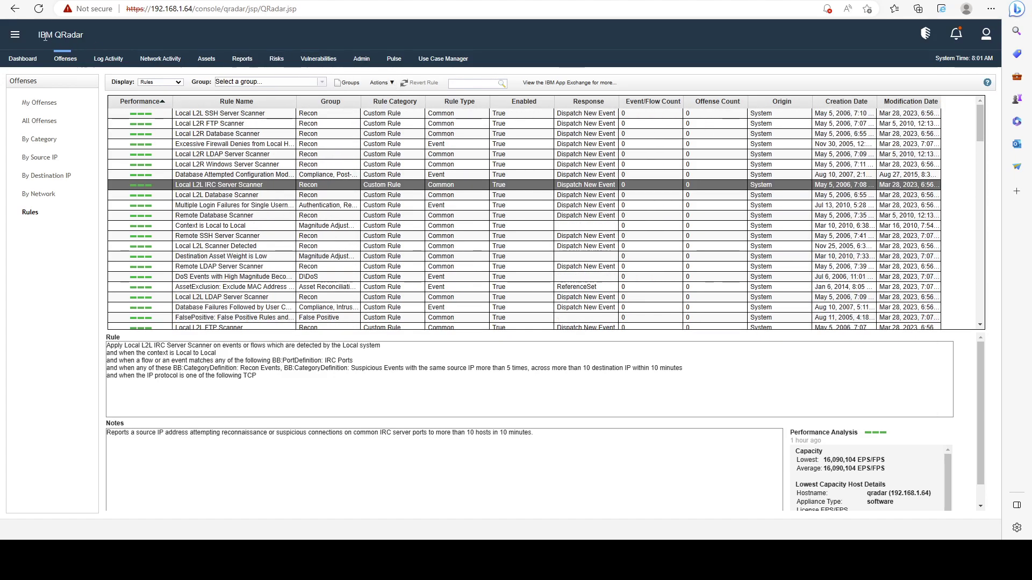
Step: Open QRadar Assistant's Applications tab and scroll through the 6 installed apps and 2 updates
{"action": "left_click", "coordinate": [925, 39]}
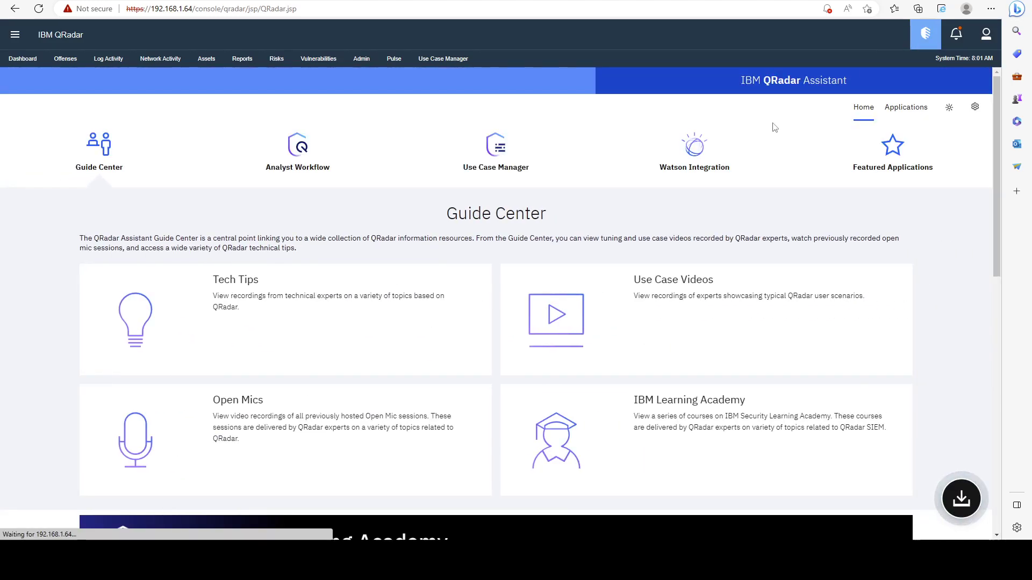
{"action": "left_click", "coordinate": [892, 107]}
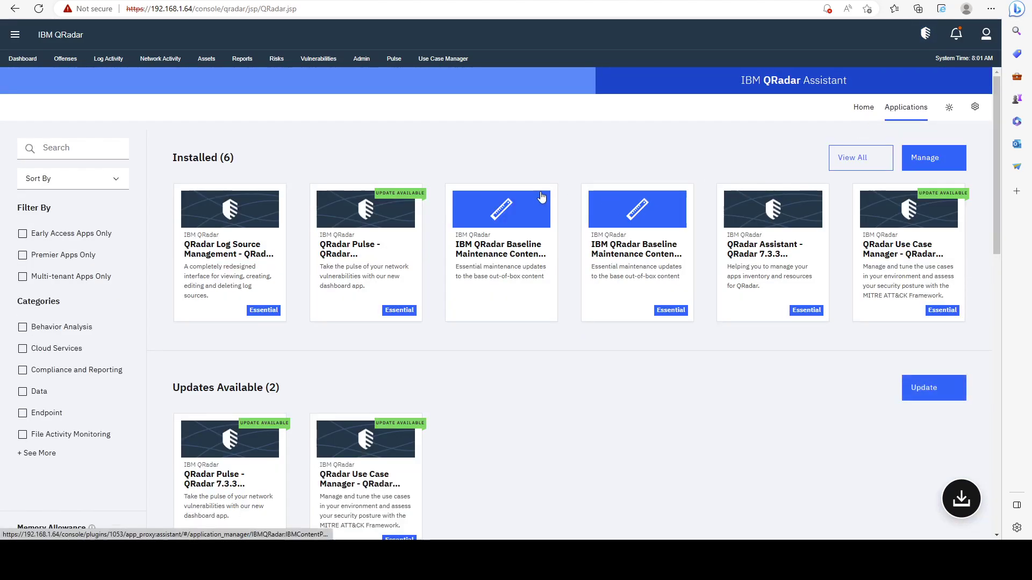
{"action": "scroll", "coordinate": [541, 198], "scroll_direction": "down", "scroll_amount": 3}
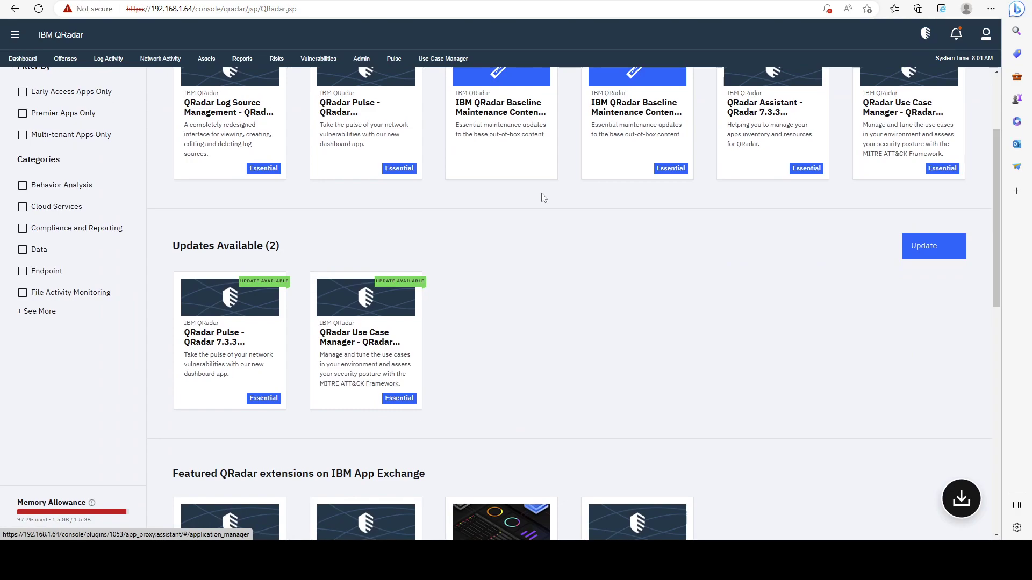
{"action": "scroll", "coordinate": [578, 225], "scroll_direction": "up", "scroll_amount": 3}
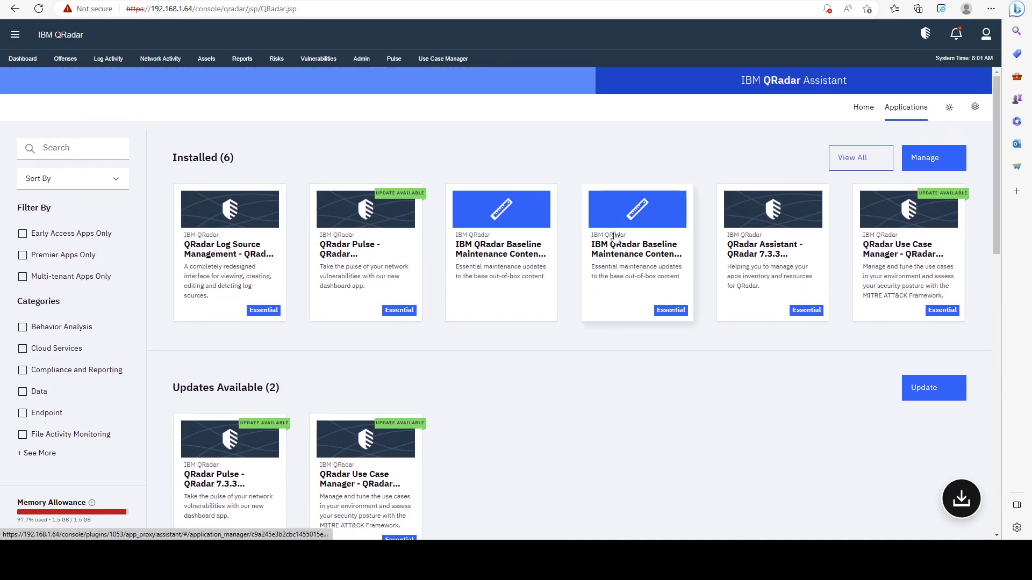
{"action": "scroll", "coordinate": [612, 252], "scroll_direction": "down", "scroll_amount": 2}
{"action": "scroll", "coordinate": [613, 252], "scroll_direction": "up", "scroll_amount": 2}
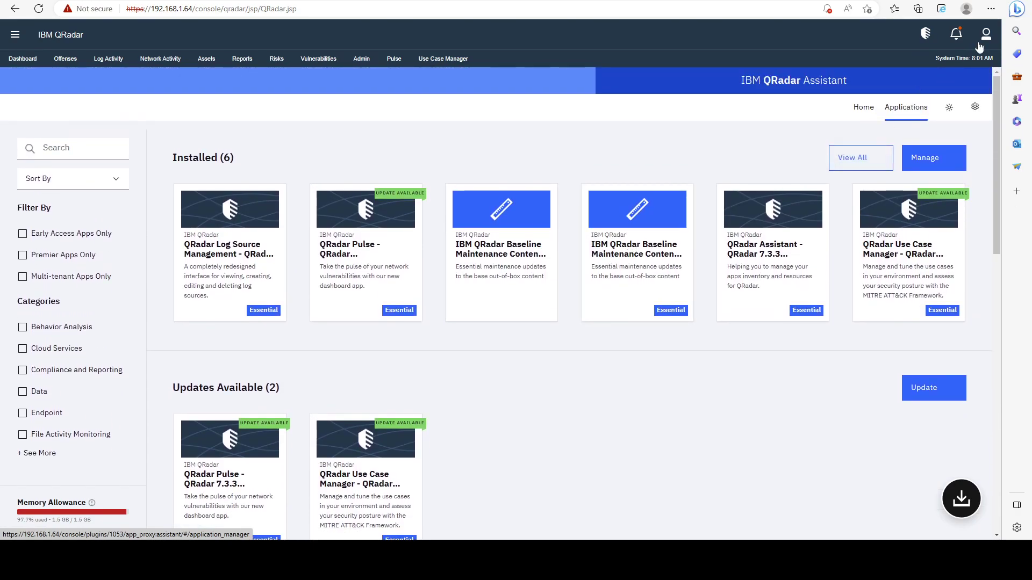
{"action": "left_click", "coordinate": [957, 33]}
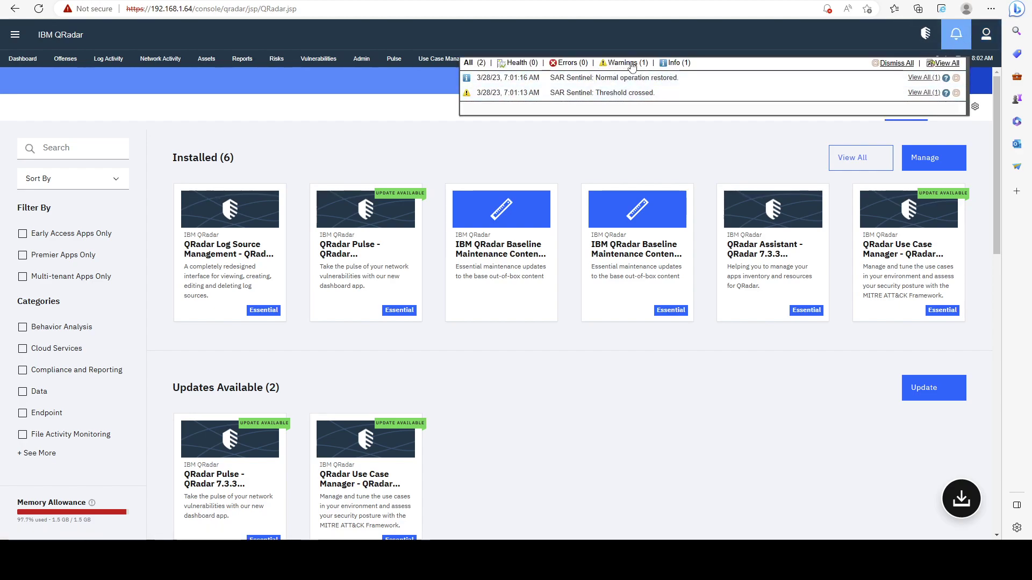
{"action": "left_click", "coordinate": [987, 38]}
{"action": "left_click", "coordinate": [964, 57]}
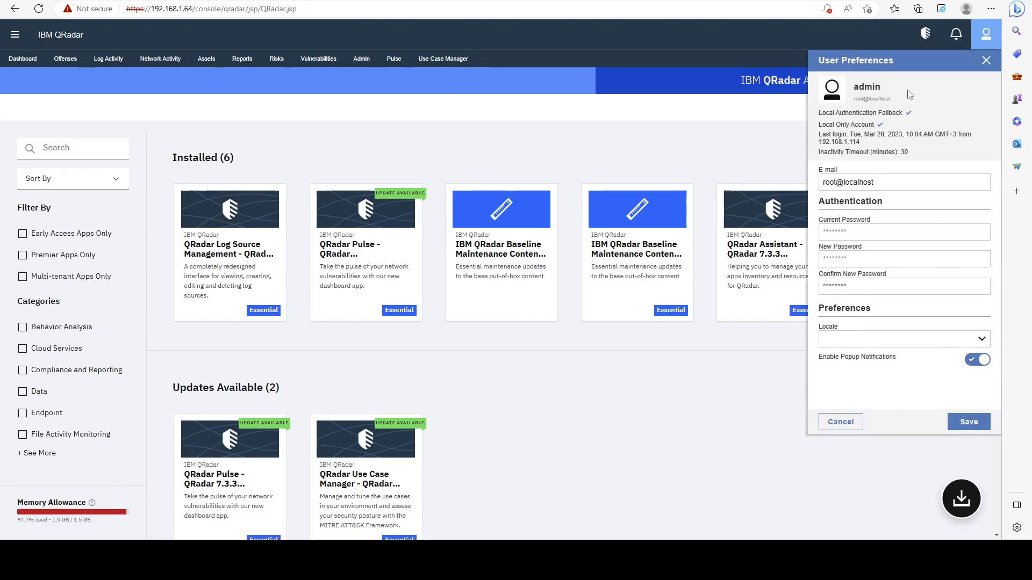
{"action": "left_click", "coordinate": [777, 179]}
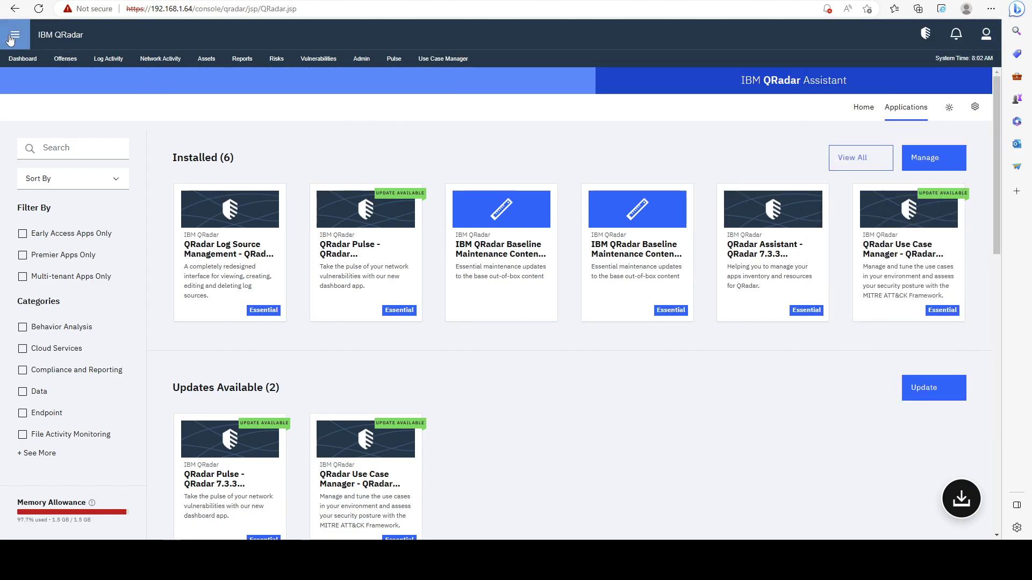
Step: Go back to the Offenses rules list with the Local L2L IRC Server Scanner details
{"action": "left_click", "coordinate": [65, 59]}
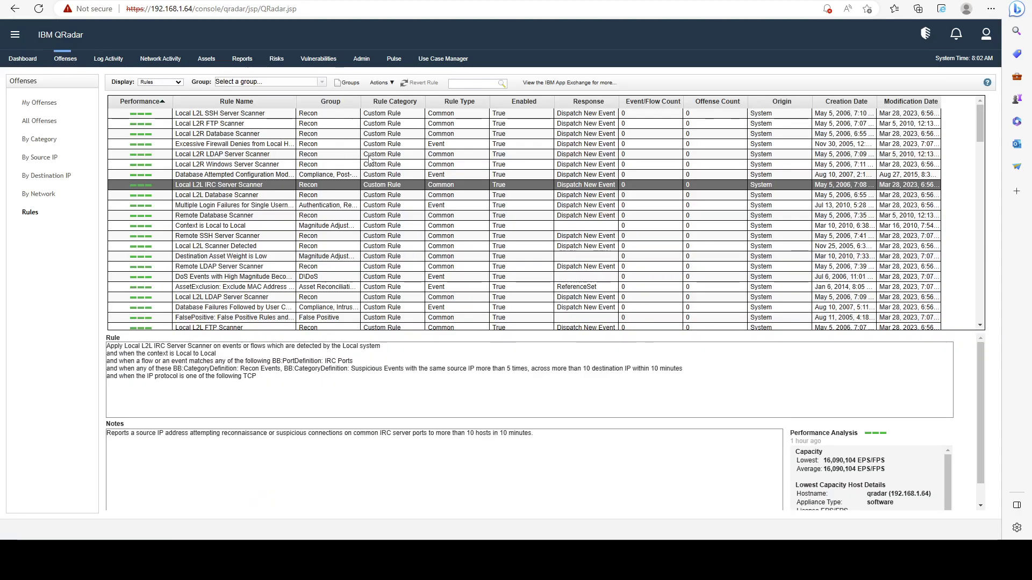